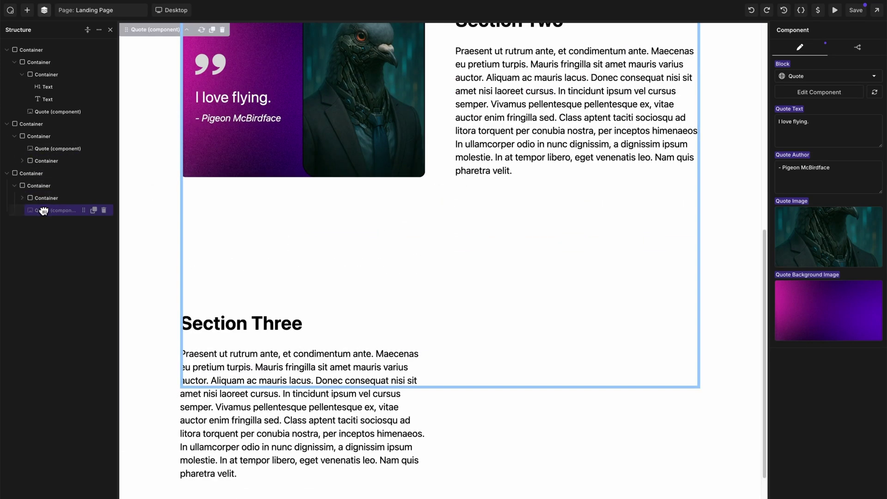
- Replace the third quote's images with the wolf portrait and the blue gradient picture
left_click(828, 244)
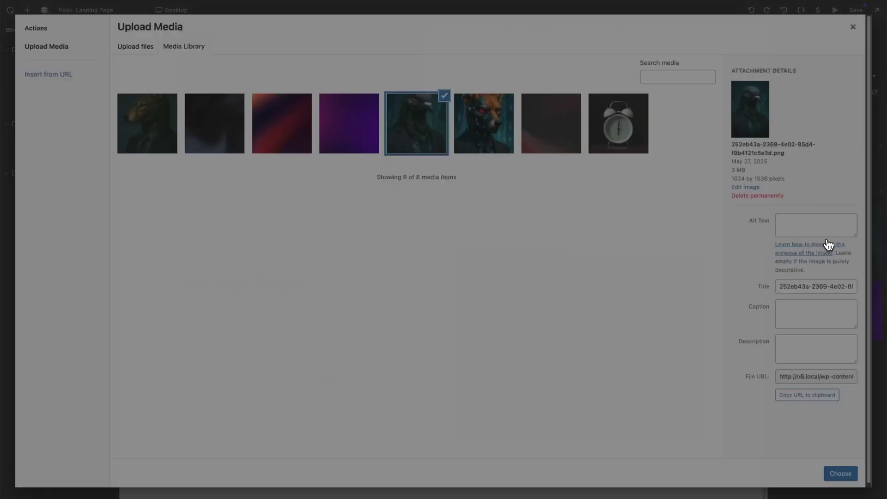
left_click(149, 132)
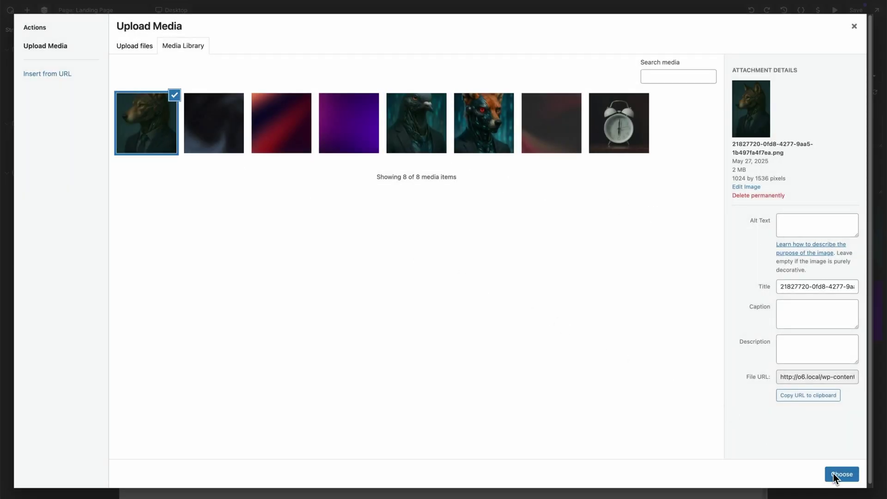
left_click(841, 474)
left_click(831, 309)
left_click(224, 117)
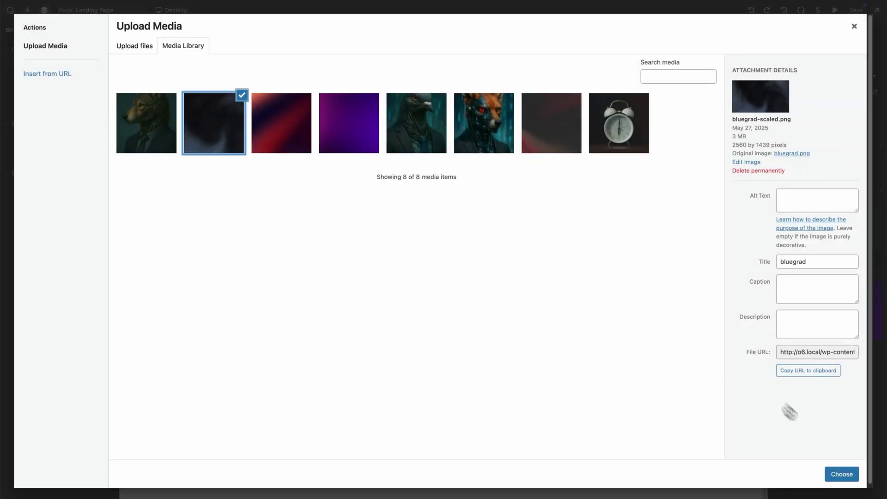
left_click(842, 474)
- Edit the Quote component and view its Quote Text property settings
left_click(803, 91)
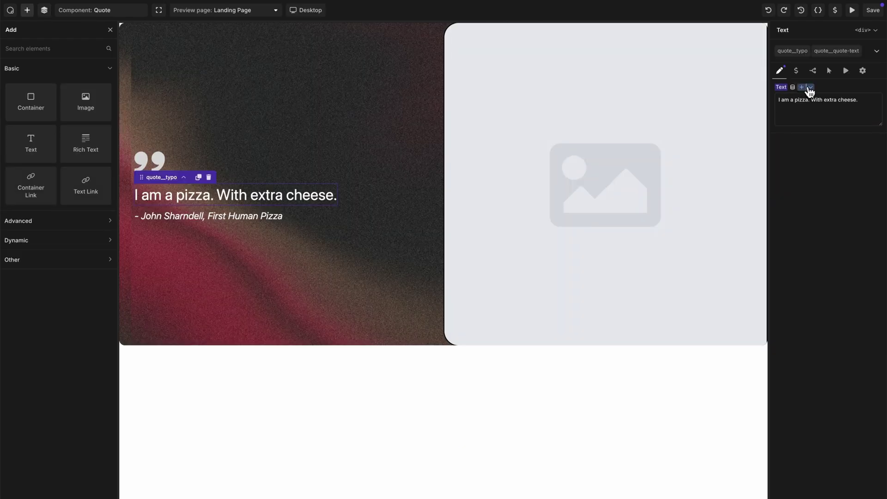
left_click(812, 89)
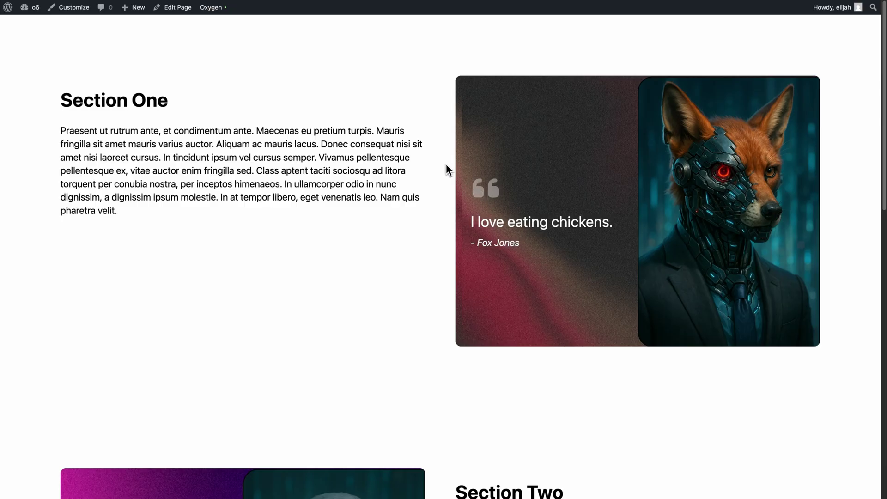
scroll(446, 164, "down", 5)
scroll(445, 163, "down", 5)
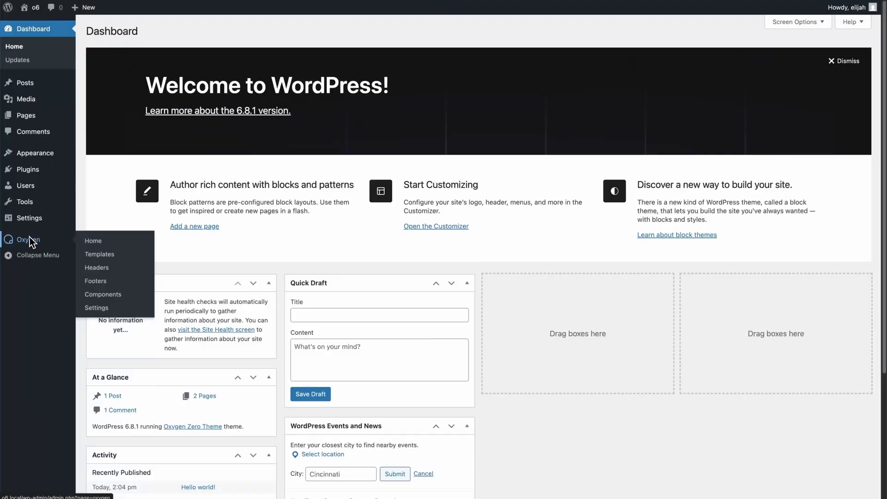
- Create a new Oxygen component titled 'My Fancy Component' from the Components list
left_click(103, 295)
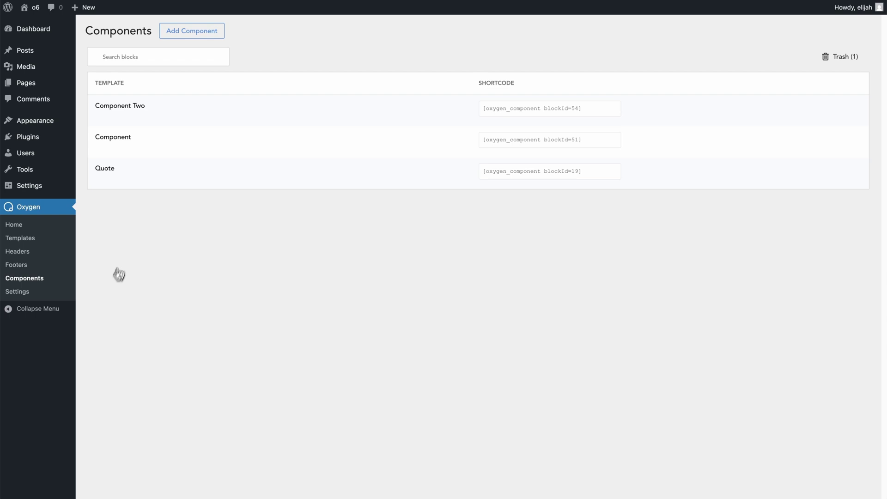
left_click(190, 31)
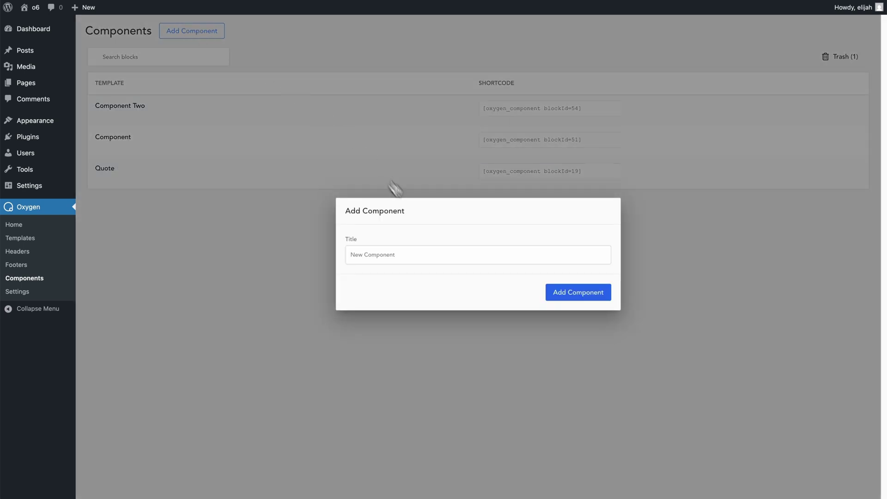
left_click(392, 253)
type("My Fancy Component")
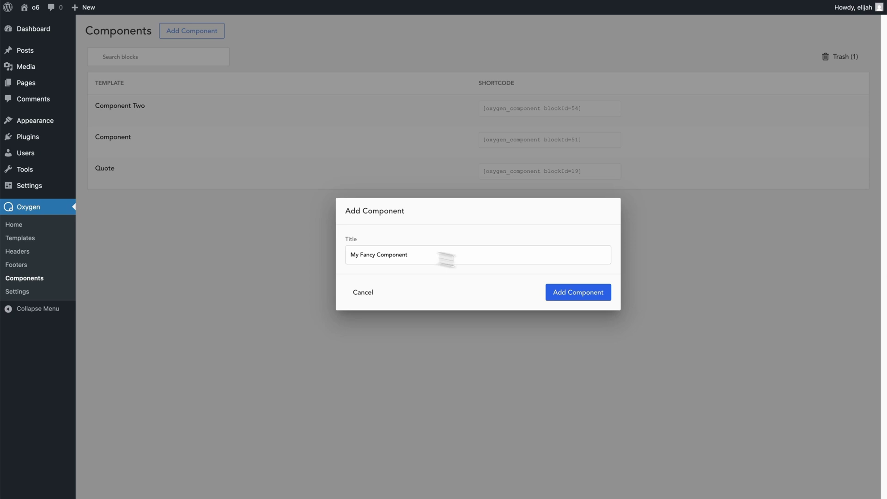
left_click(590, 298)
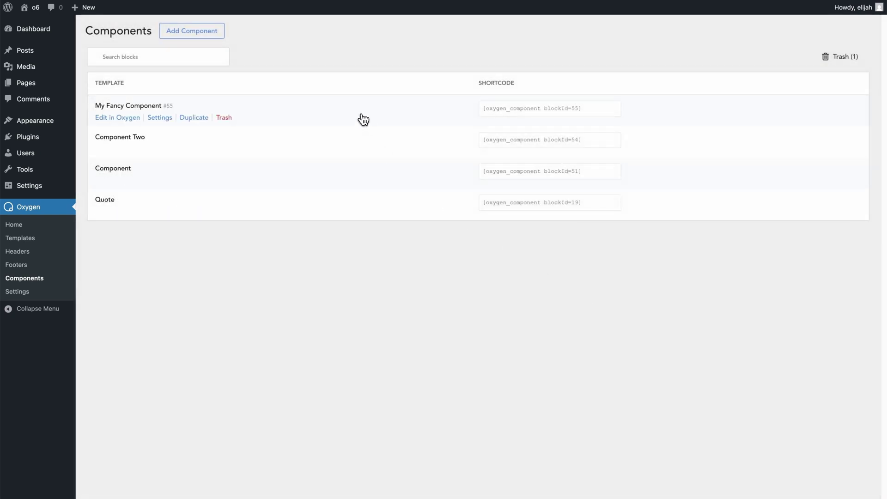
- Select My Fancy Component's shortcode in the Components list
left_click(535, 109)
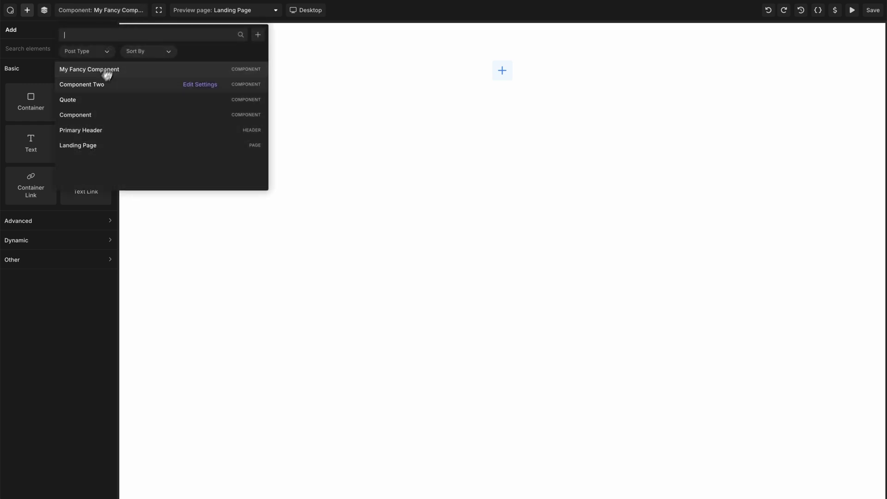
- Switch to the Quote component and select its 'I am a pizza. With extra cheese.' text
left_click(87, 99)
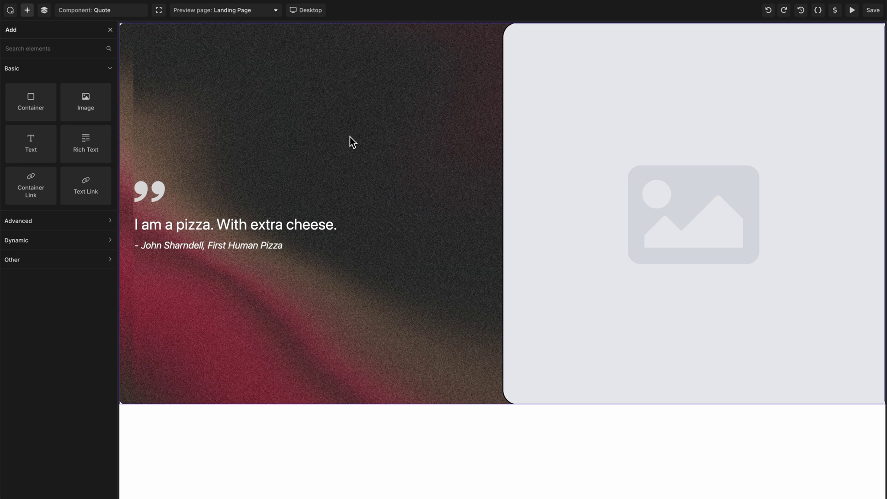
left_click(293, 225)
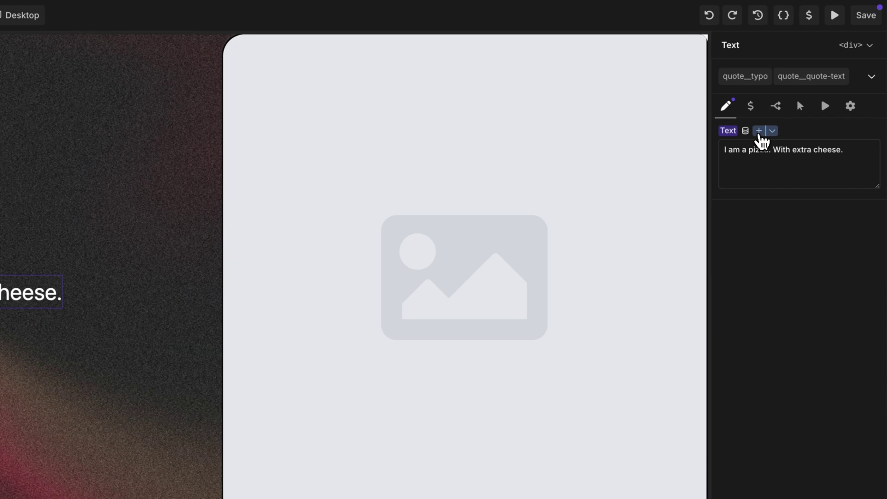
- Expose the quote text as a component property labelled 'Quote Text', then select the author line
left_click(761, 135)
left_click(775, 136)
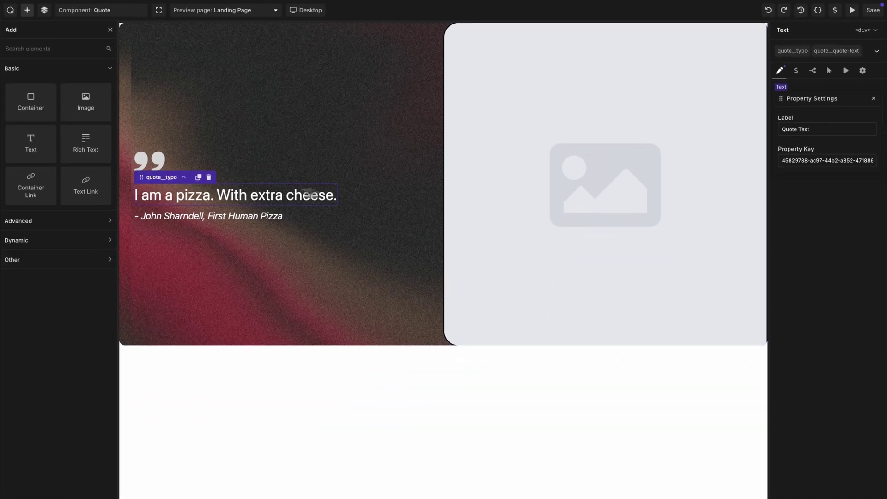
left_click(236, 221)
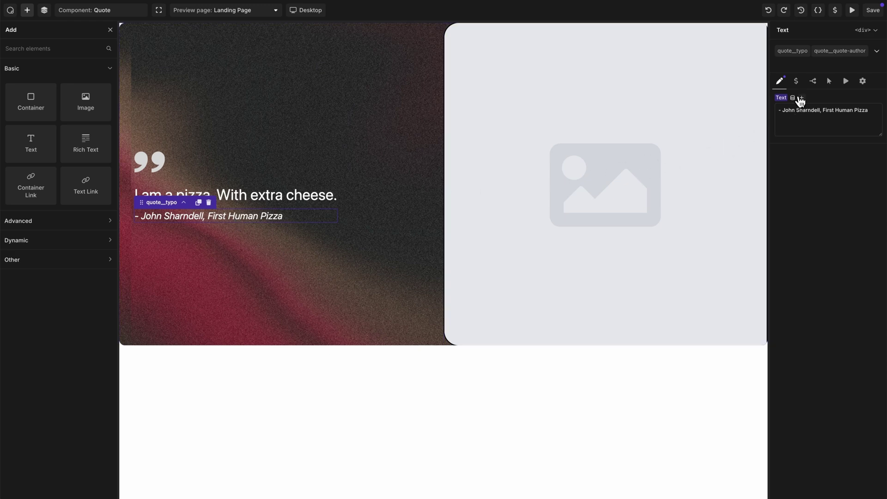
- Add 'Quote Author' and 'Quote Image' component properties for the author line and photo
left_click(801, 98)
left_click(812, 98)
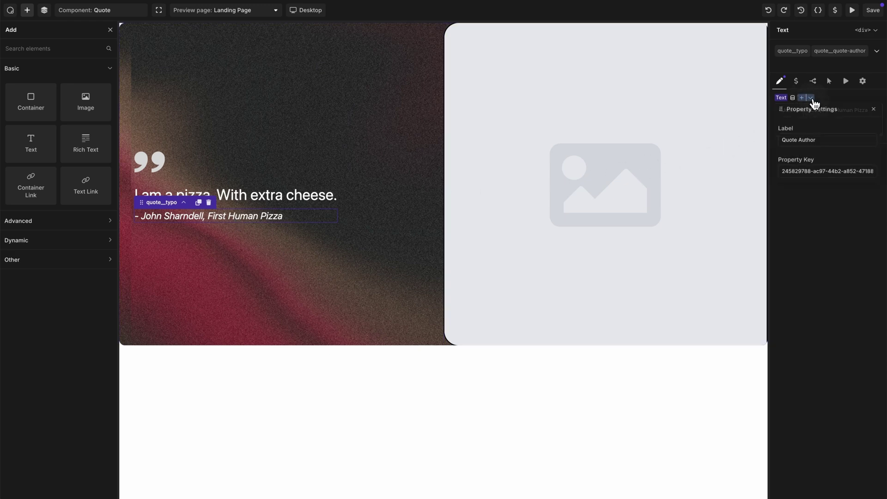
left_click(552, 130)
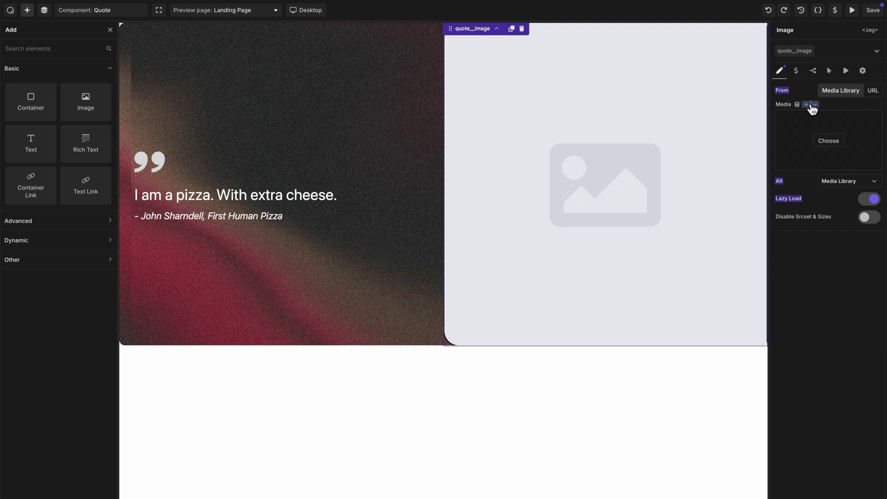
left_click(814, 105)
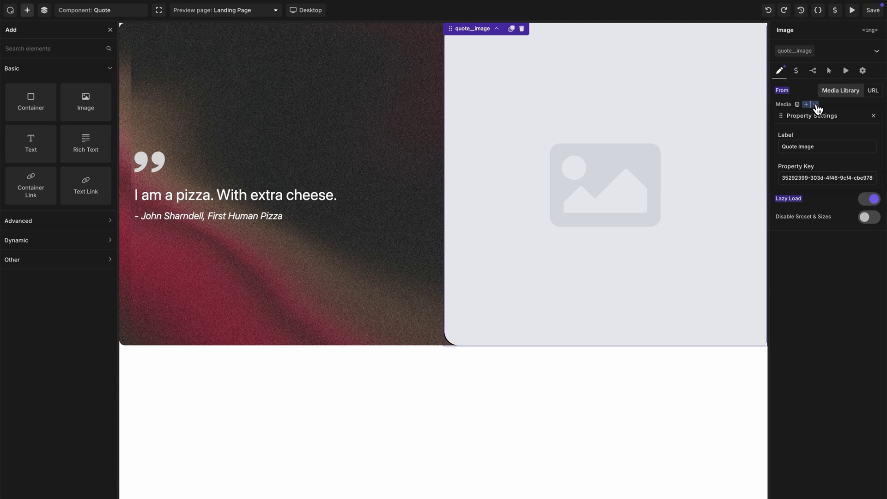
left_click(815, 105)
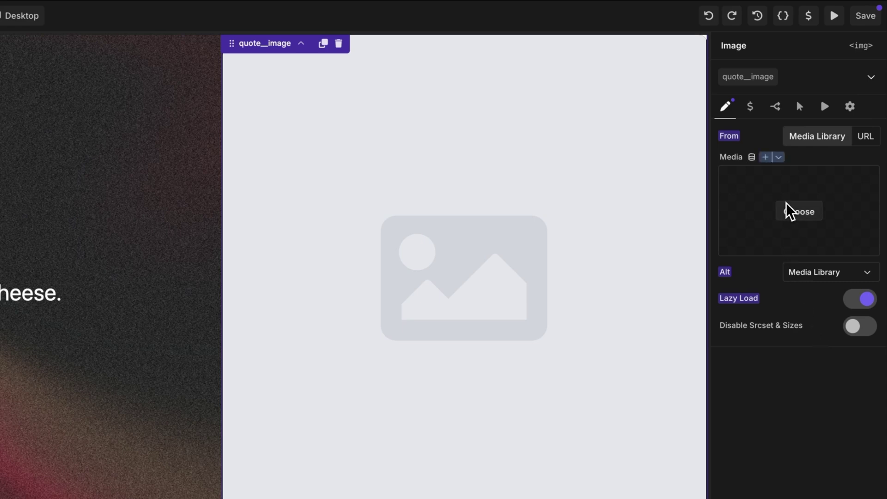
- Expose the dark background image's media as the 'Quote Background Image' property
left_click(86, 179)
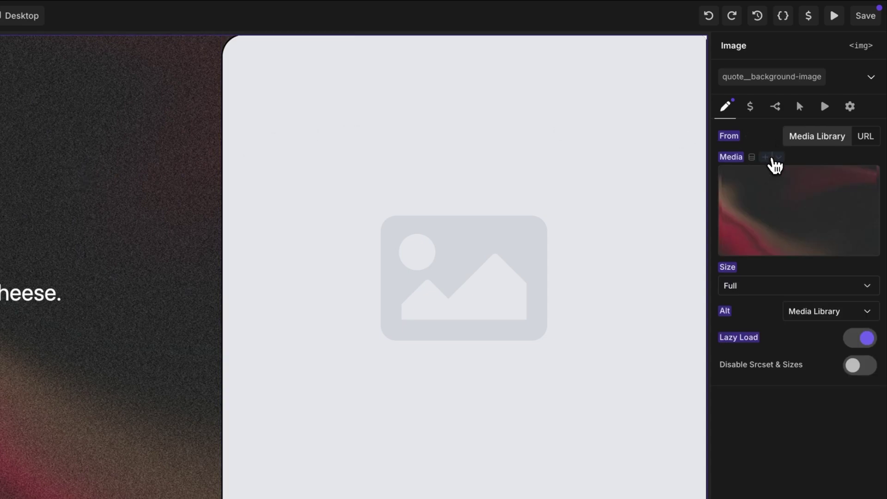
left_click(778, 158)
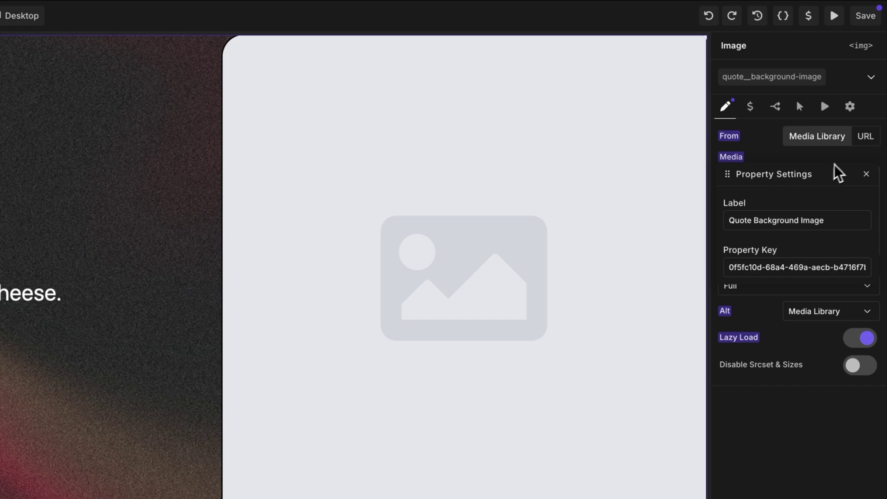
key("Escape")
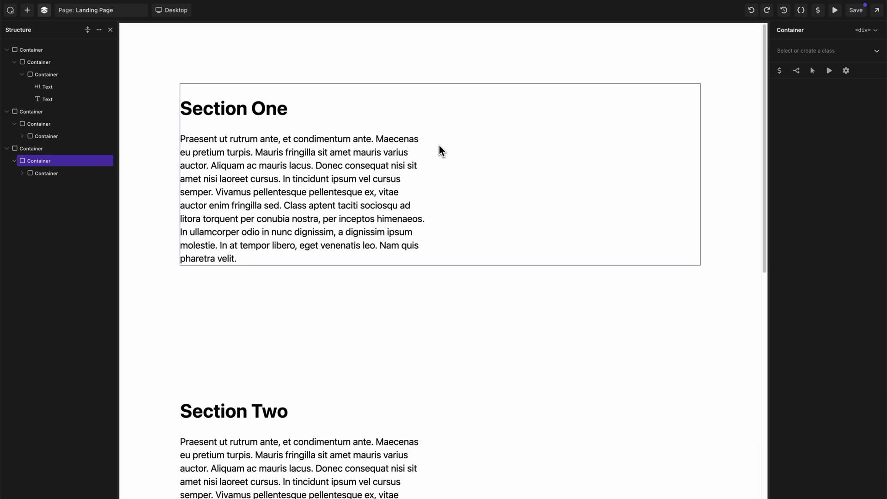
- Insert an empty Component block beside Section One by searching 'component'
left_click(26, 10)
type("com")
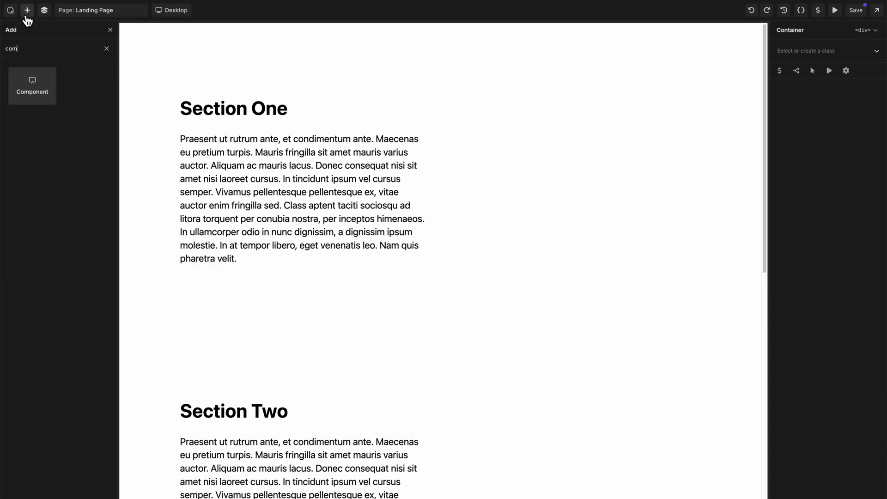
type("ponent")
left_click(32, 84)
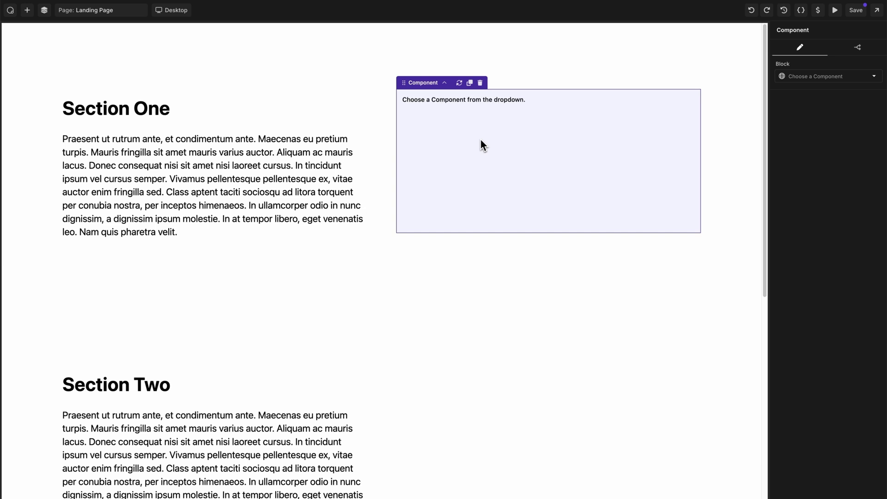
left_click(862, 78)
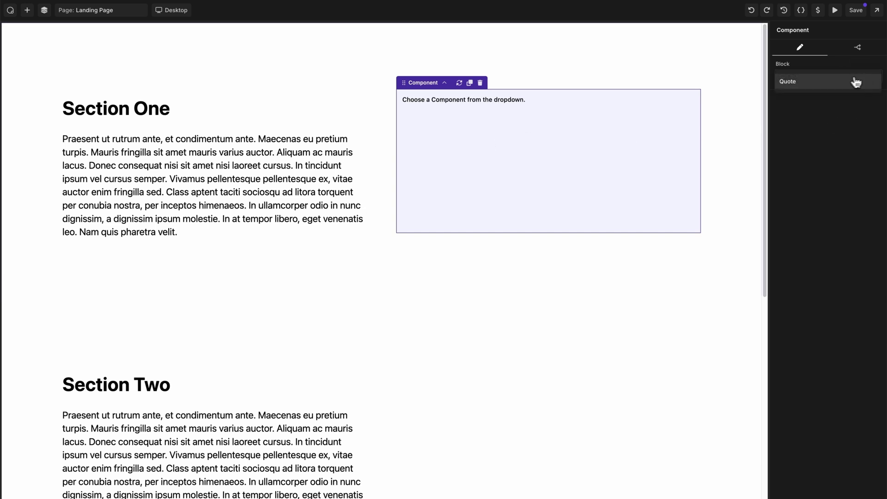
- Choose Quote in the Block dropdown so the new block renders the Quote component
left_click(824, 89)
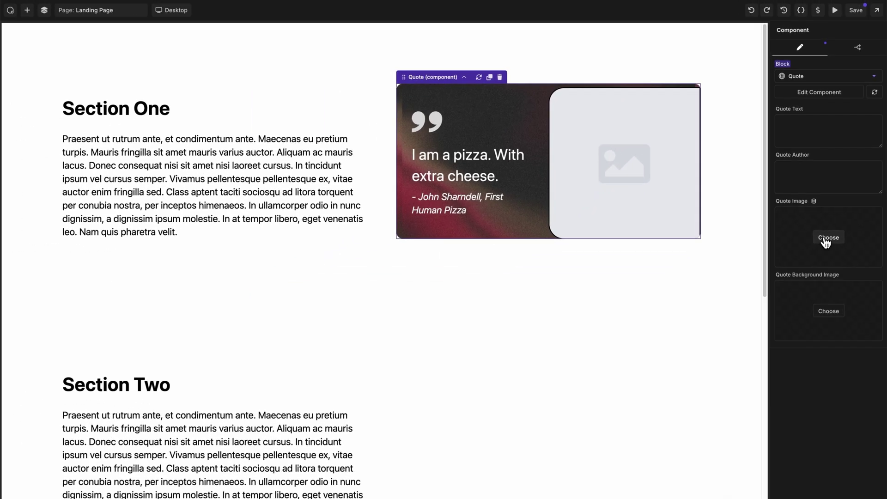
- Give the quote the fox portrait, the text 'I love eating chickens.' and an author name
left_click(828, 238)
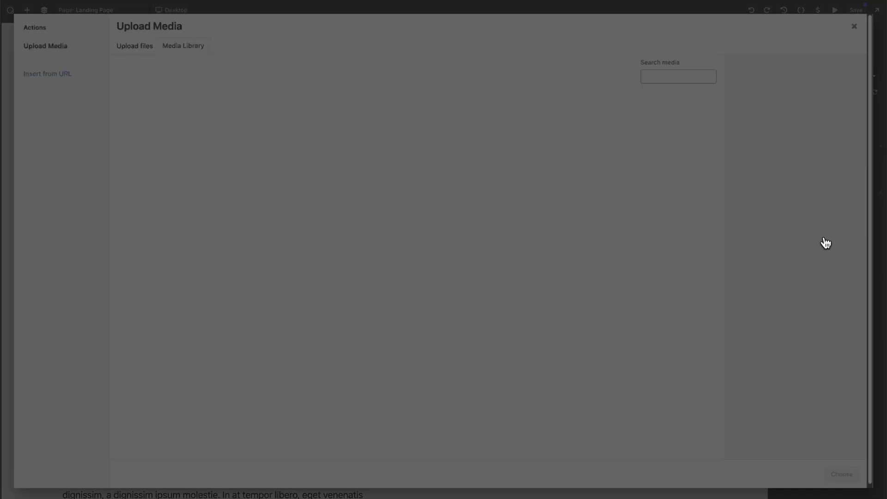
left_click(501, 132)
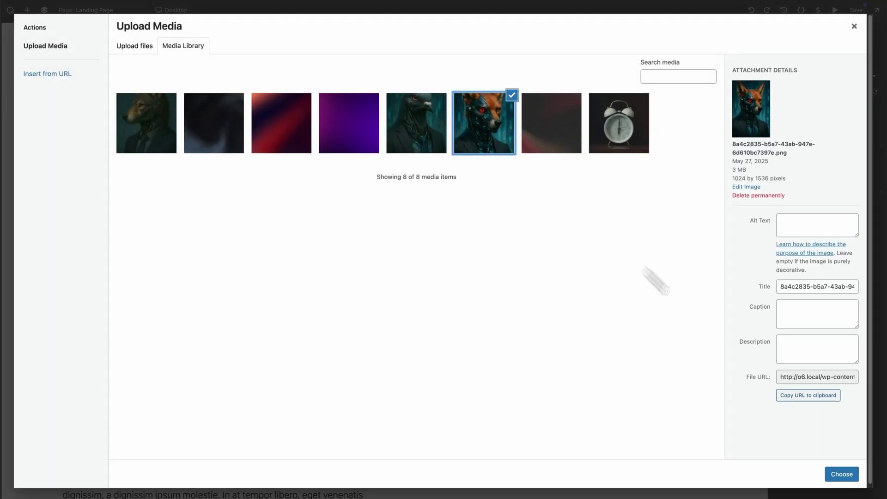
left_click(843, 475)
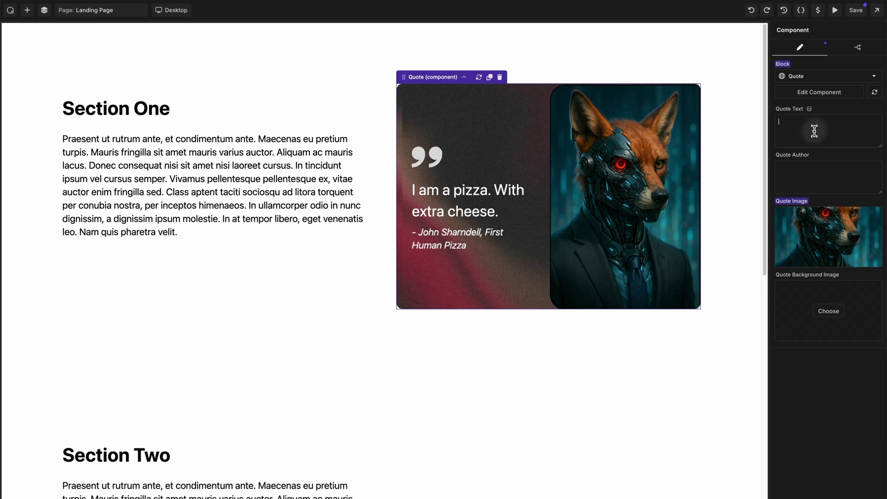
type("I love eating chickens.")
left_click(805, 177)
type("- Fox Jones")
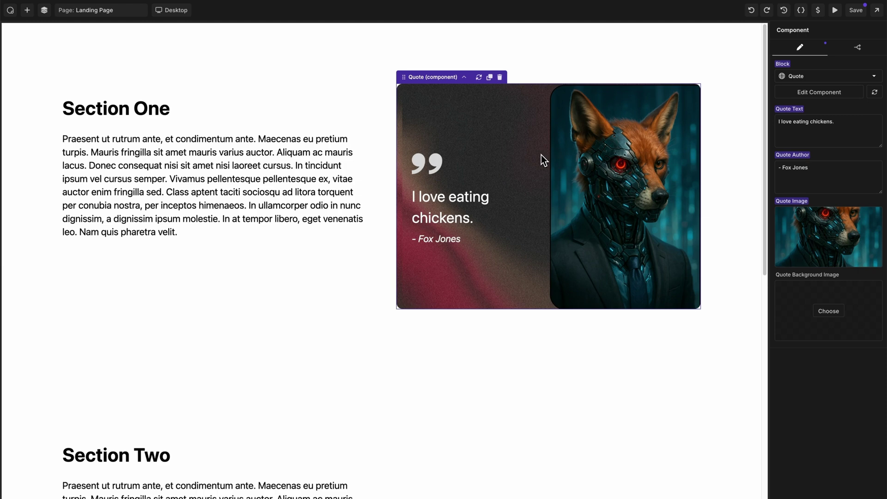
- Move the duplicated quote into the Section Two container via the Structure panel
key("ctrl+shift+s")
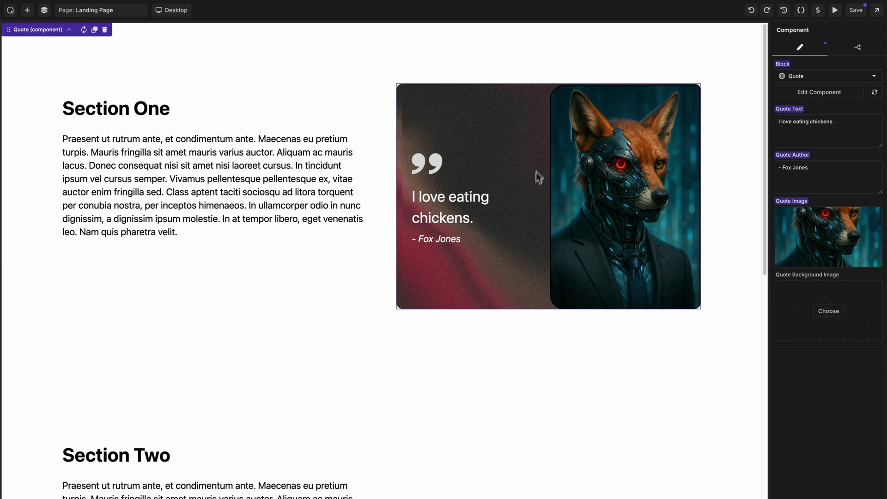
left_click_drag(27, 123, 39, 148)
scroll(352, 204, "up", 6)
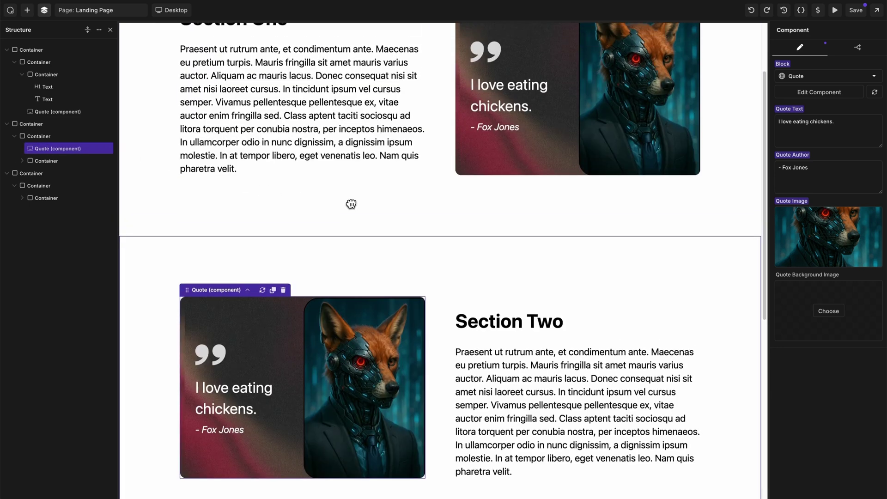
- Set the Section Two Quote Image to the pigeon portrait
scroll(351, 204, "down", 3)
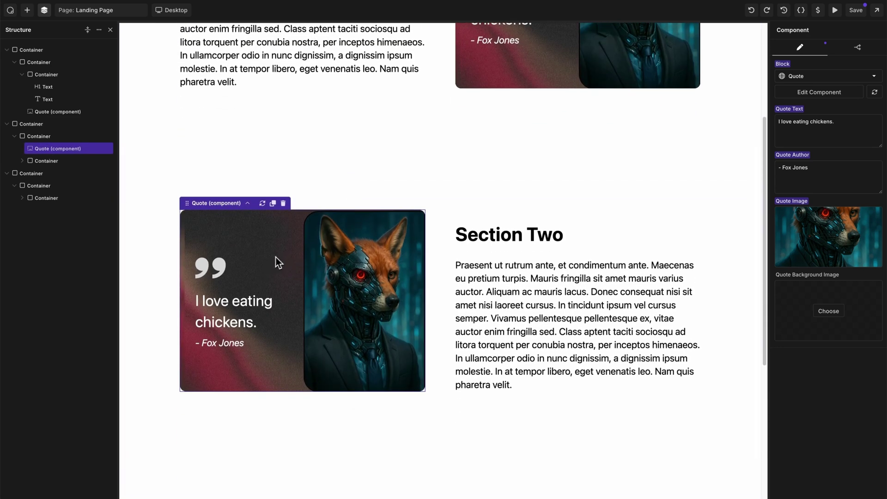
left_click(835, 238)
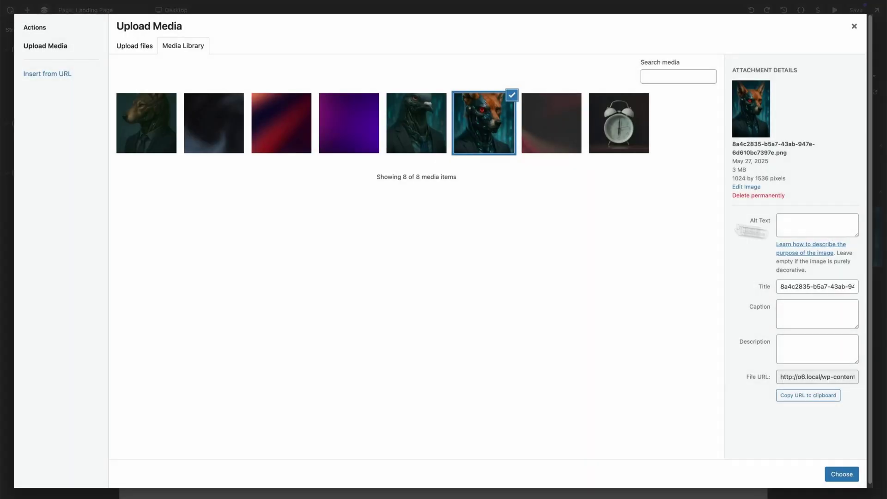
left_click(413, 124)
left_click(841, 472)
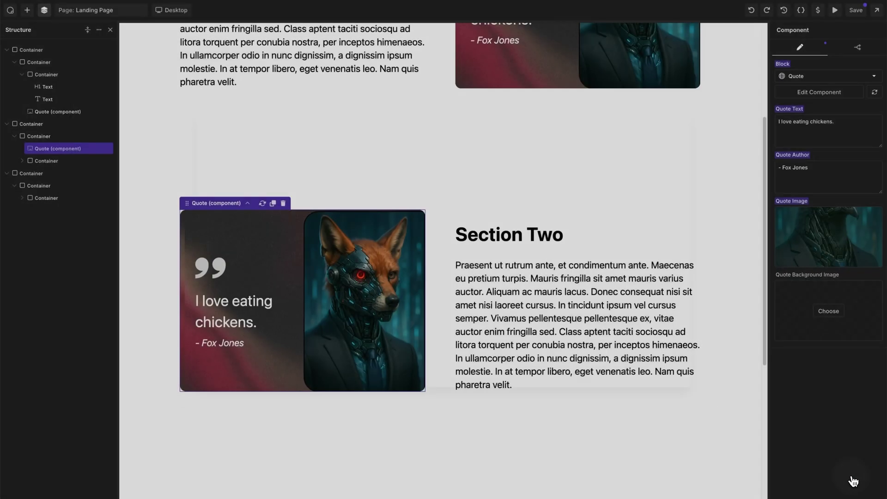
- Change the quote text to 'I love flying.' and replace the author credit with the pigeon's name
triple_click(826, 123)
type("I lo")
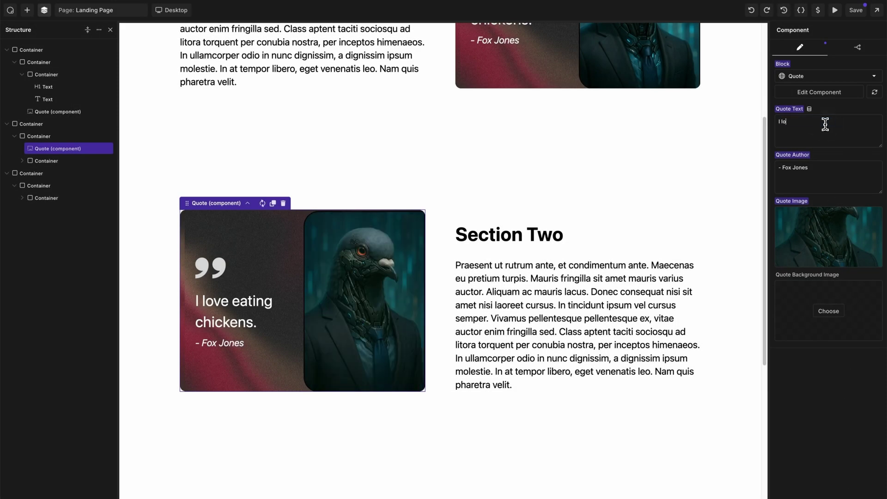
type("ve flying.")
triple_click(836, 176)
type("- Pigeon McBirdface")
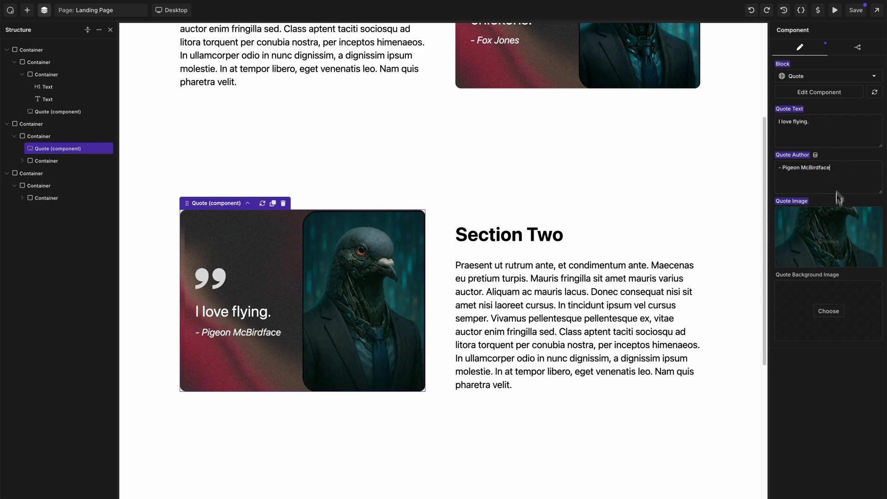
- Set the purple gradient image as the Quote Background Image
left_click(834, 311)
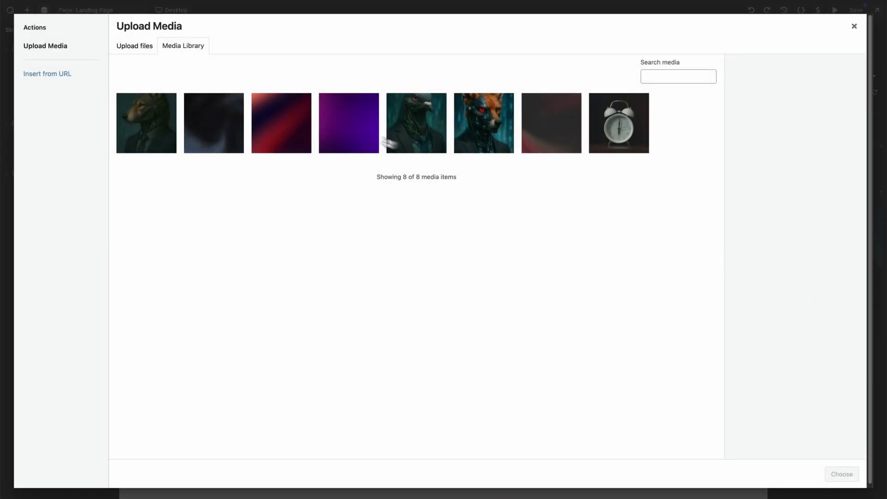
left_click(348, 129)
left_click(840, 473)
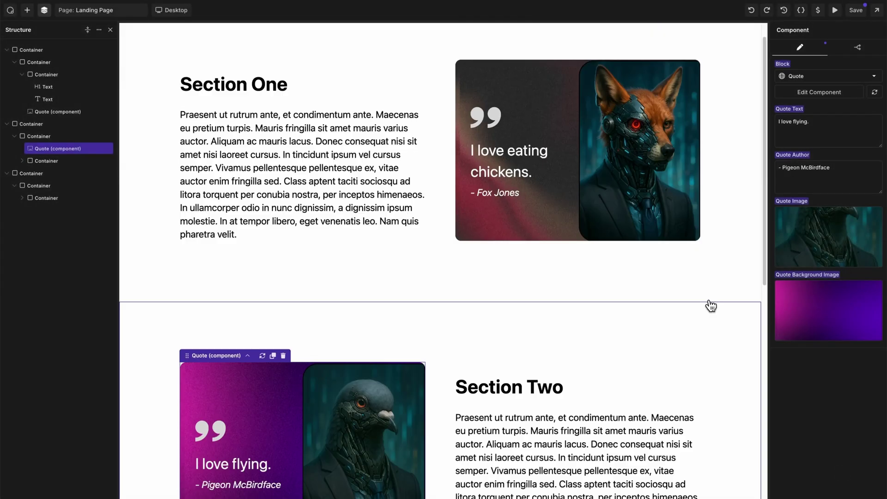
scroll(710, 306, "down", 2)
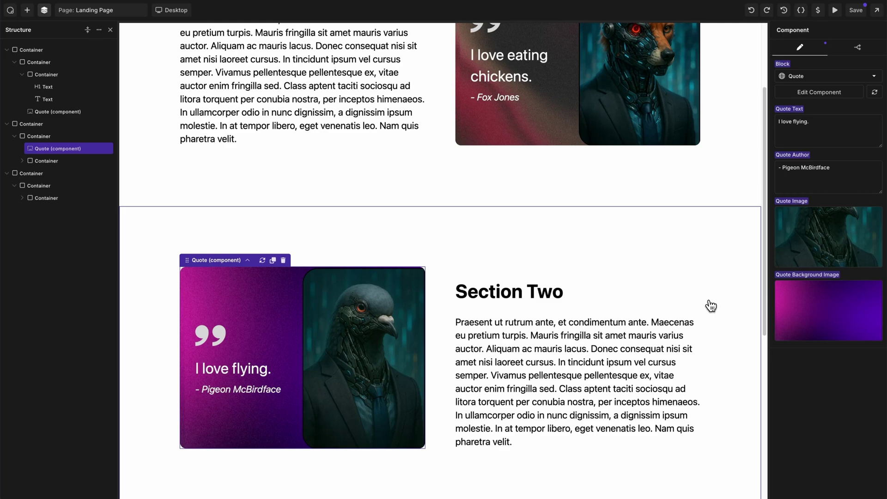
- Duplicate the pigeon quote card and move the copy into the Section Three container
scroll(711, 306, "down", 6)
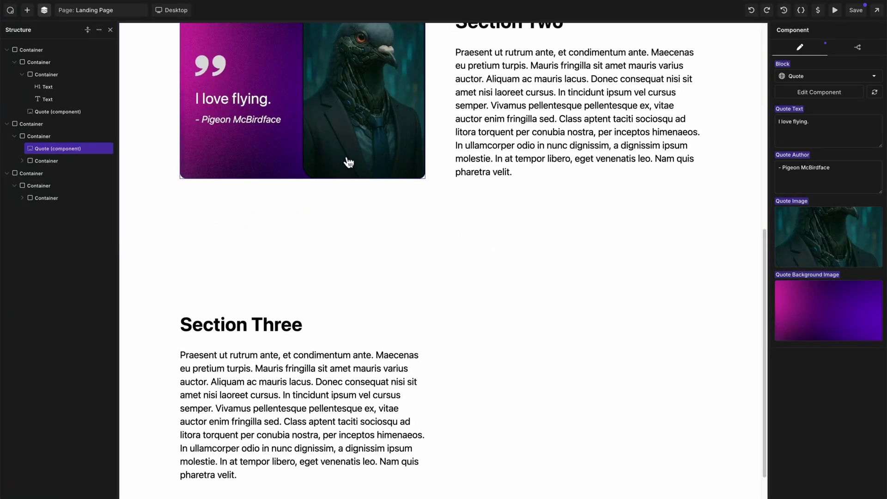
key("ctrl+d")
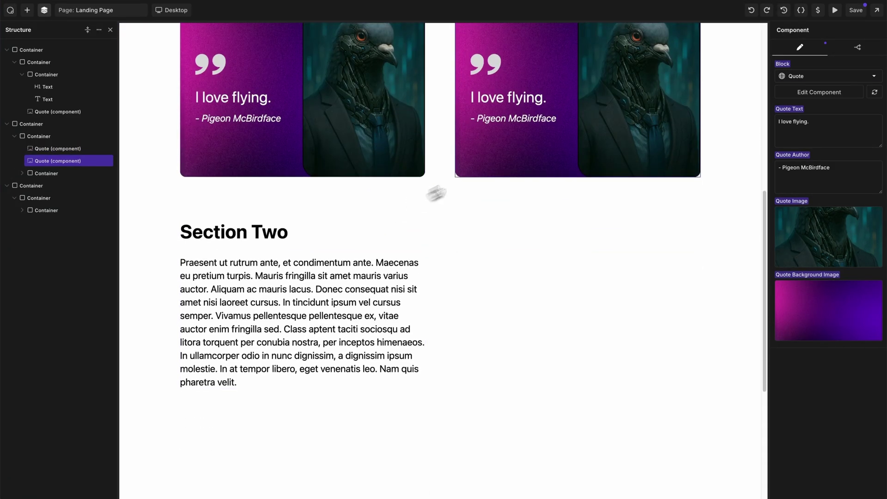
left_click_drag(41, 161, 44, 210)
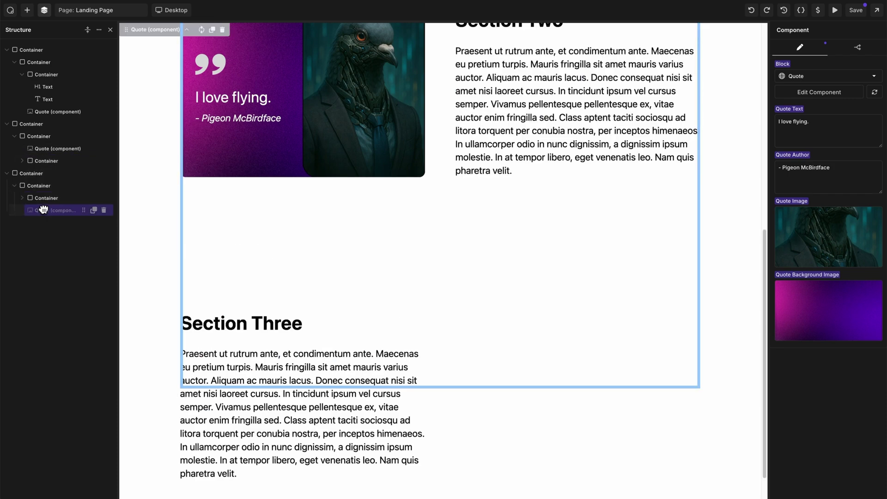
scroll(465, 300, "down", 1)
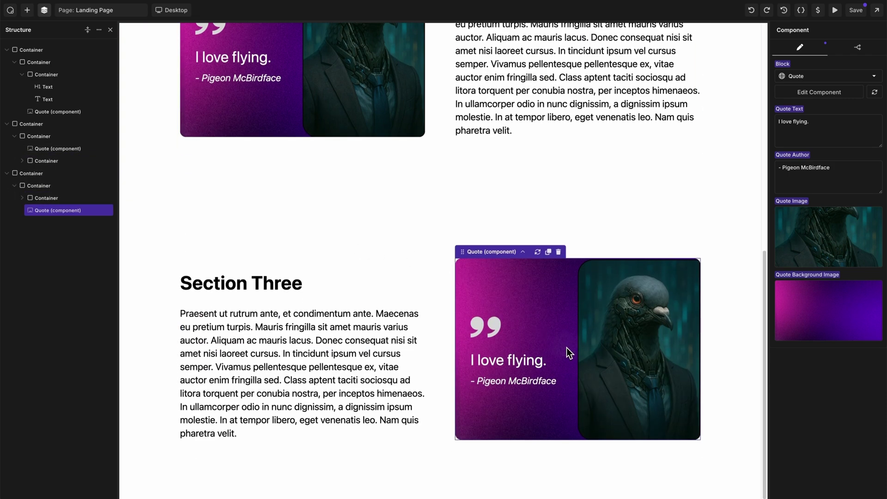
- Use the wolf portrait as Quote Image and the dark smoky image as Quote Background Image
left_click(820, 262)
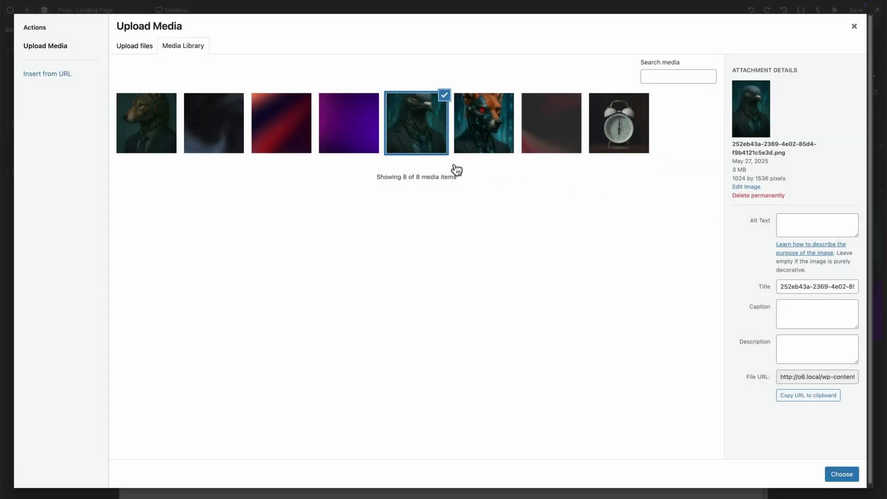
left_click(162, 134)
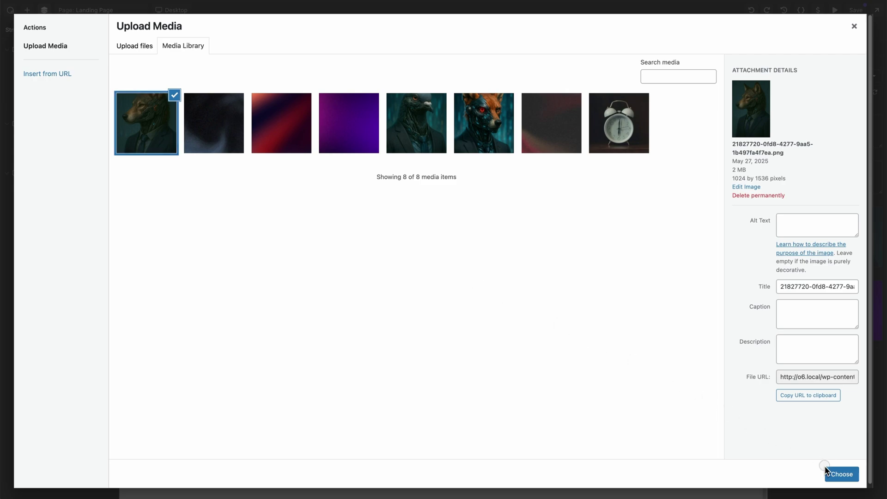
left_click(837, 476)
left_click(831, 312)
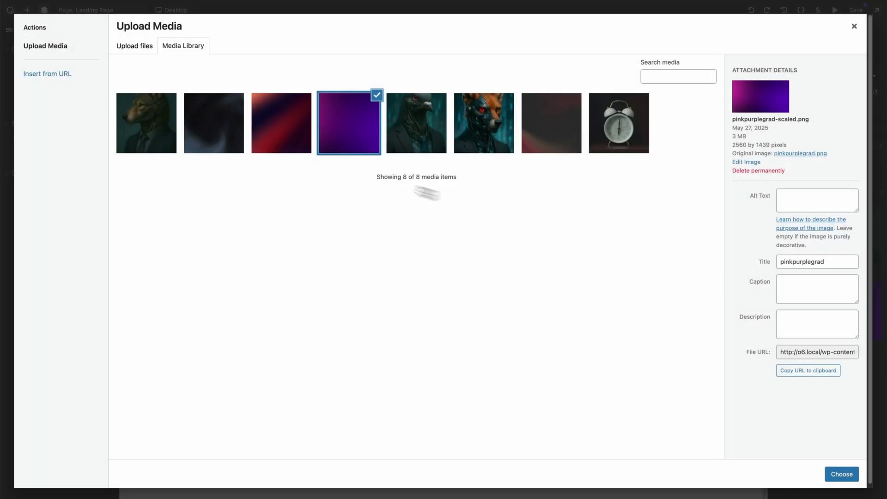
left_click(223, 115)
left_click(842, 473)
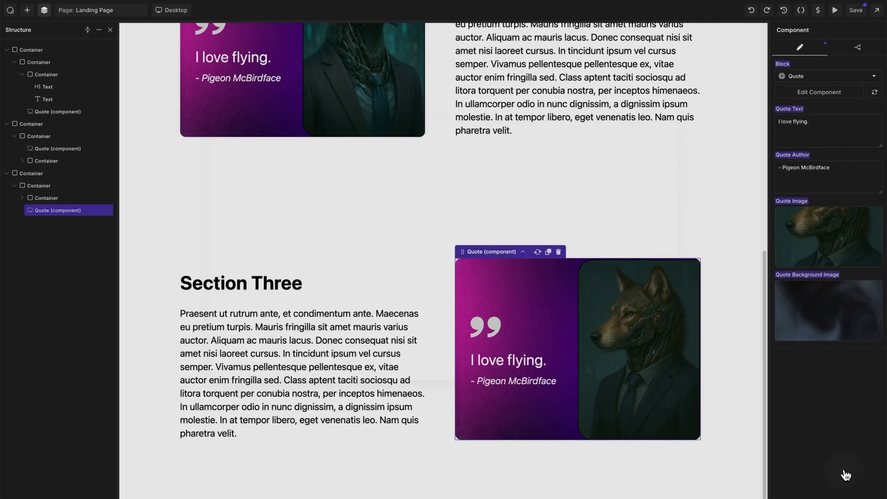
- Replace the author credit with the wolf's name
triple_click(841, 167)
type("- Wolf Johnson")
scroll(717, 248, "up", 5)
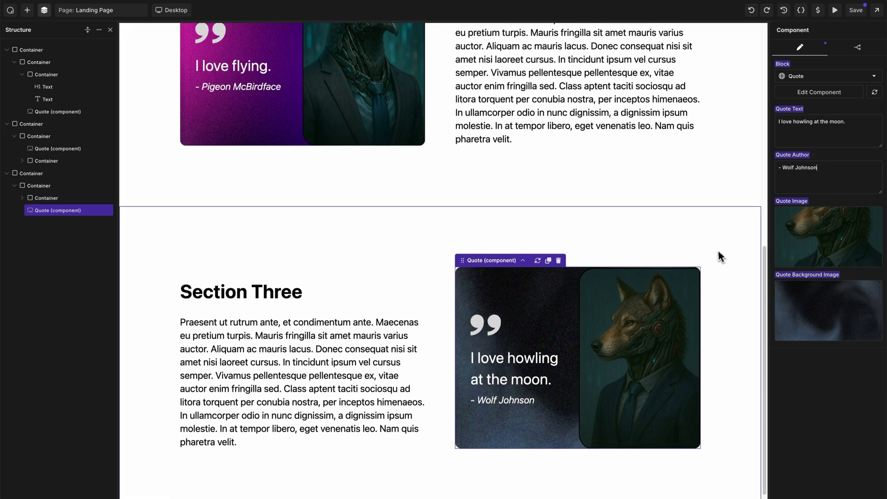
scroll(714, 261, "up", 3)
scroll(715, 261, "down", 8)
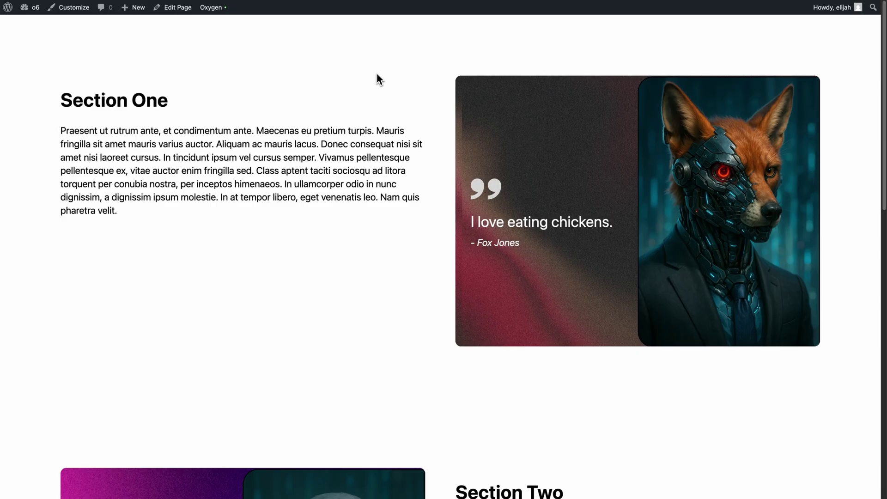
- Scroll through the live Landing Page to review the quote cards in Sections One to Three
scroll(377, 74, "down", 14)
scroll(324, 126, "down", 14)
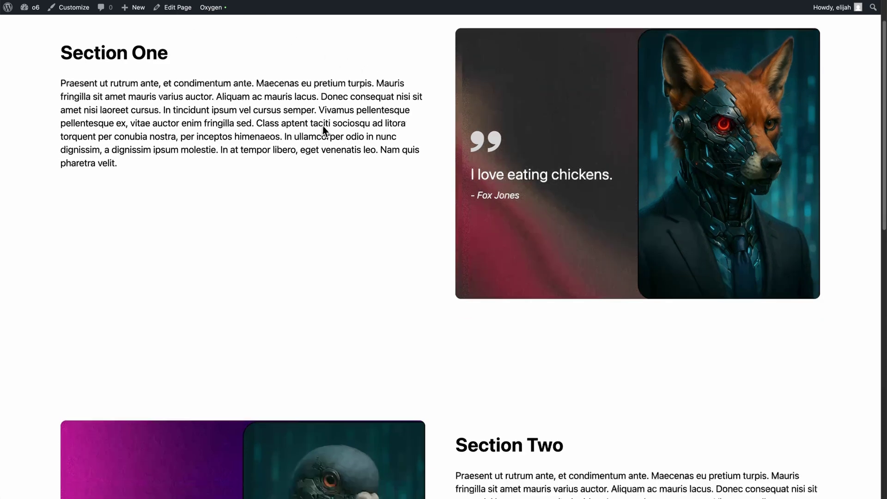
scroll(323, 126, "up", 1)
scroll(324, 126, "up", 17)
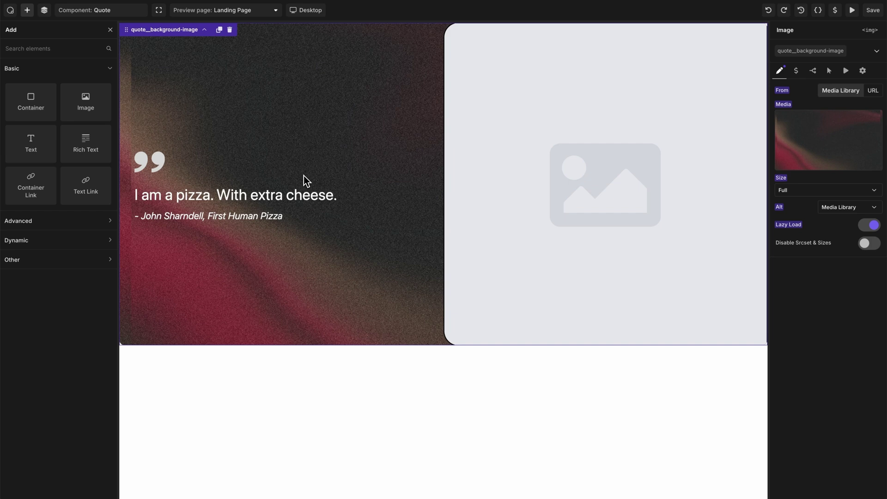
- Replace the component's quote icon with 'quote left' from the Icon Library
left_click(157, 162)
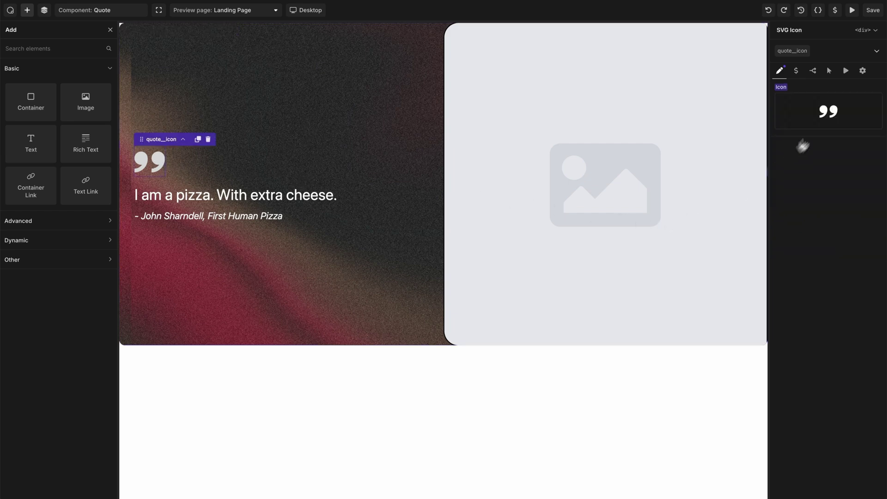
left_click(829, 111)
left_click(368, 171)
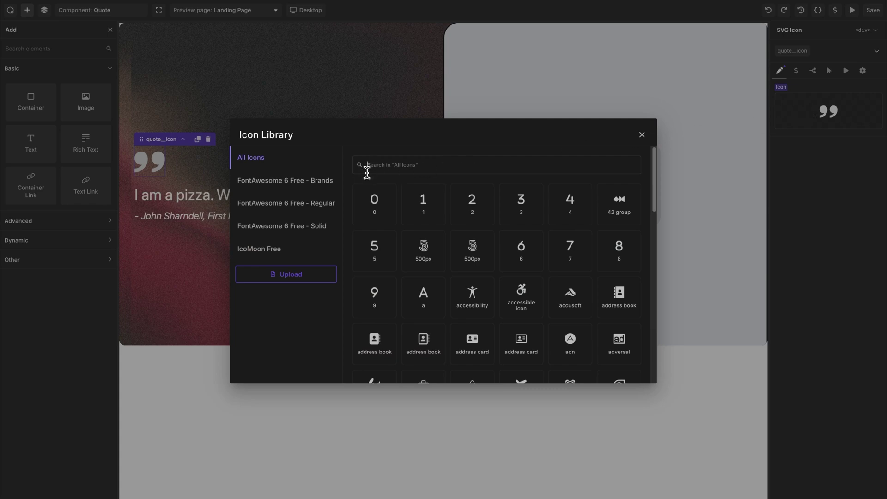
type("quote")
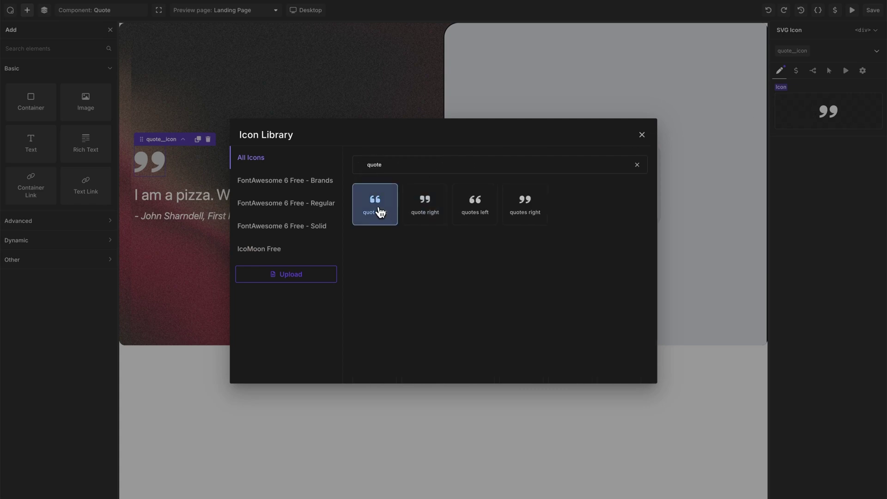
left_click(379, 209)
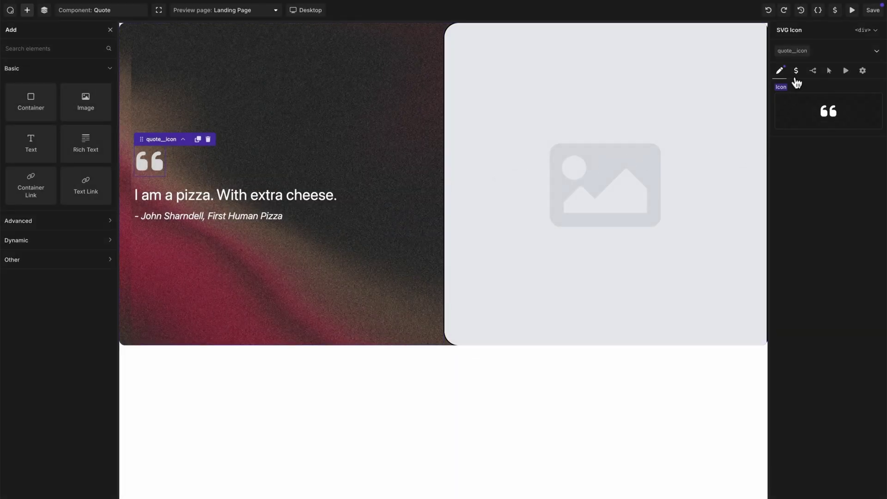
- Make the icon colour semi-transparent grey (#D6D6D67D) and save the component
left_click(795, 53)
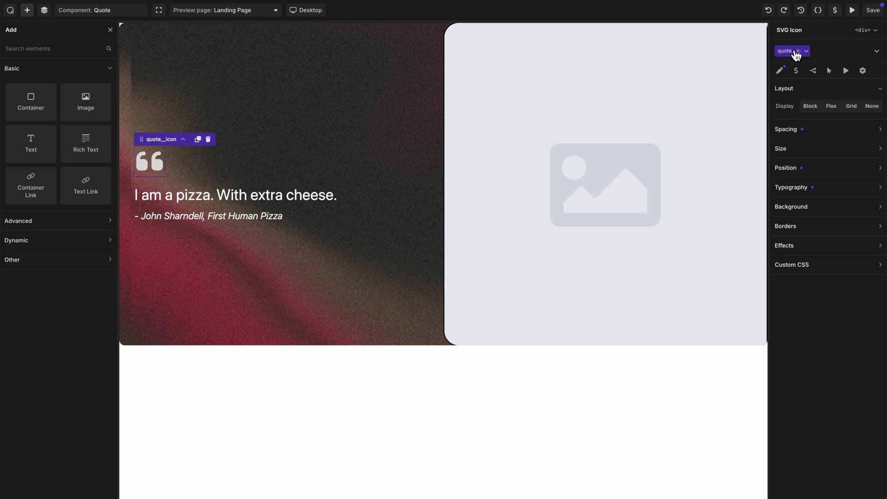
left_click(832, 193)
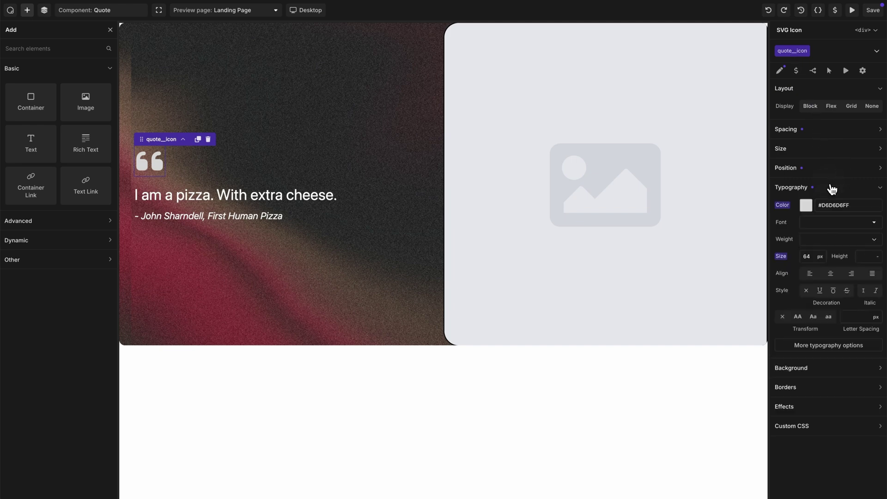
left_click(806, 206)
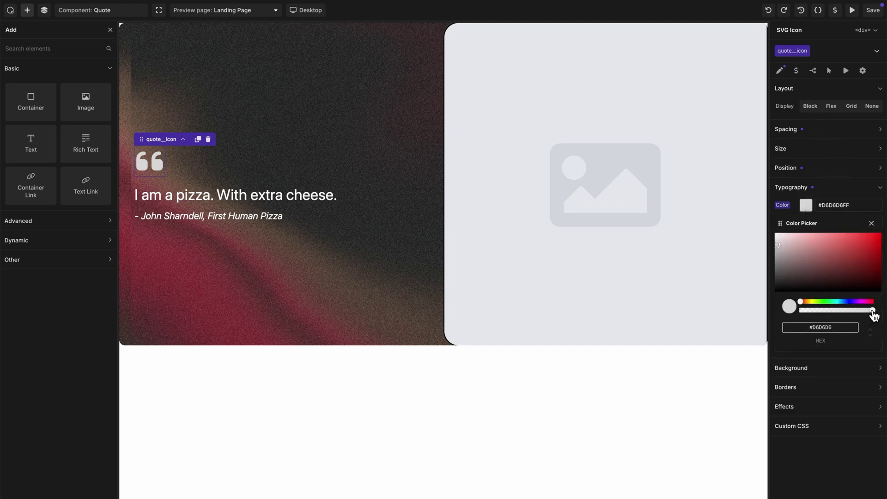
left_click_drag(872, 310, 836, 310)
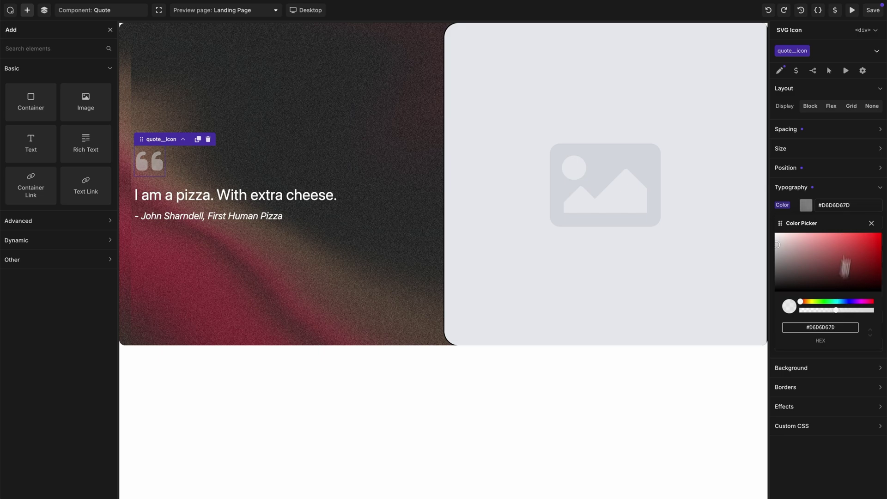
left_click(873, 10)
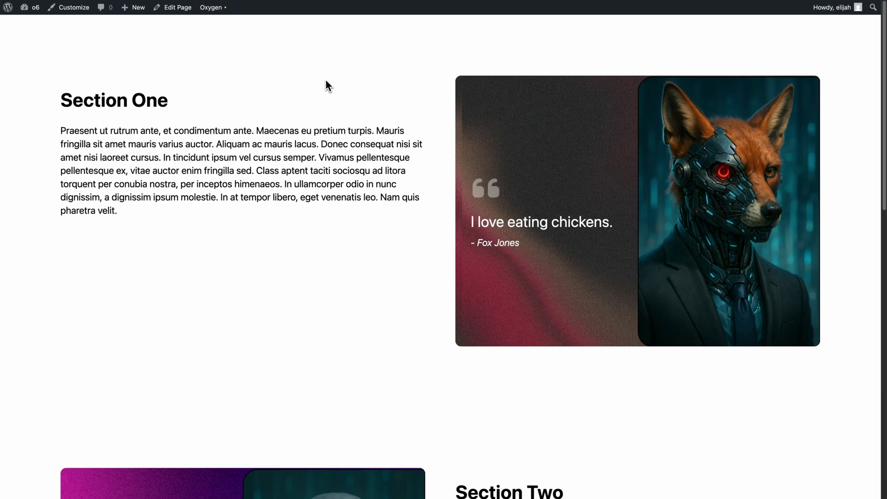
- Scroll down the live Landing Page to confirm the pigeon and wolf cards show the grey left-quote icon
scroll(452, 176, "down", 10)
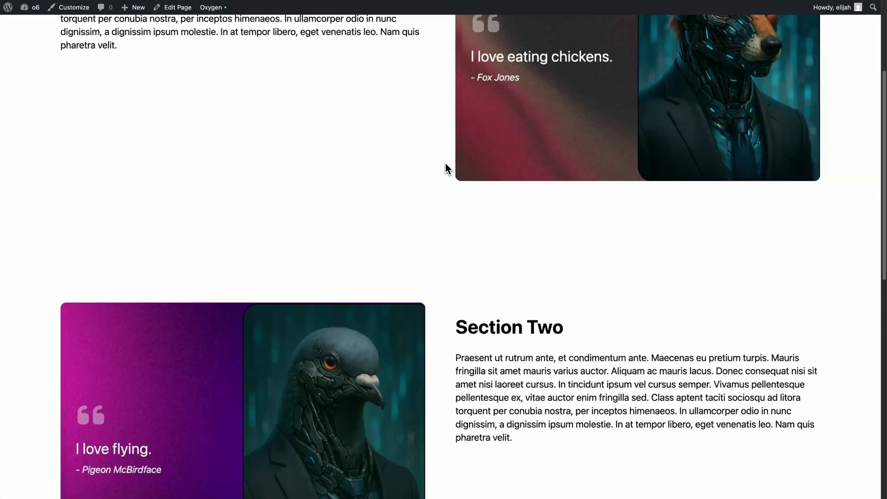
scroll(445, 166, "down", 4)
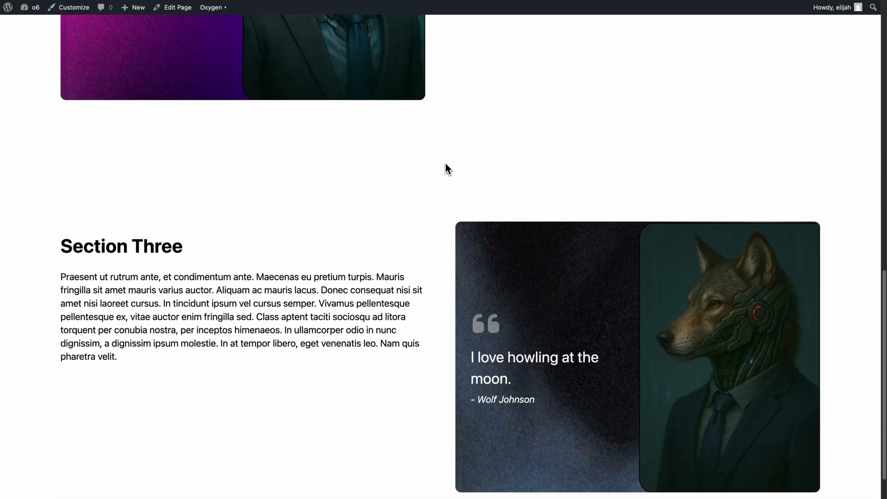